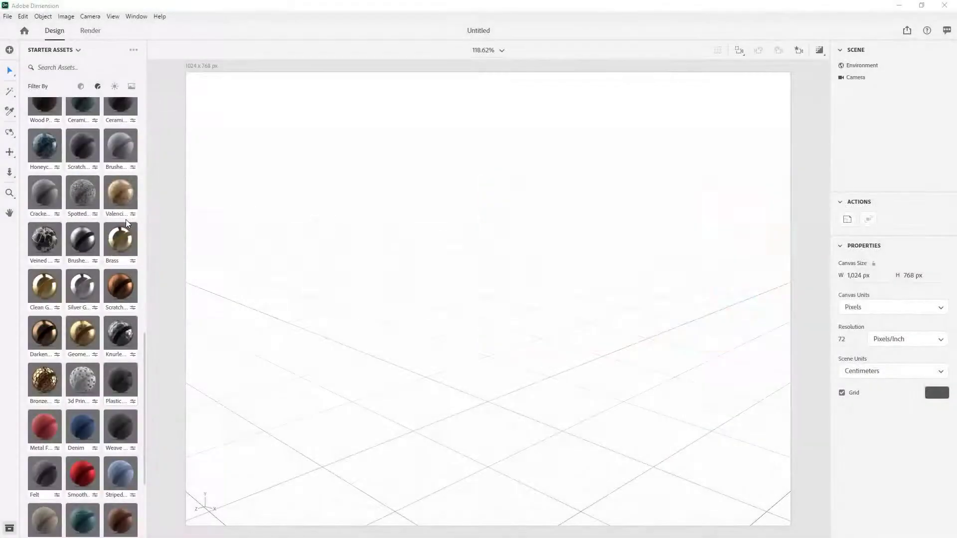
Scroll through the Starter Assets materials, then launch Browse Substance Source from the Add and Import Content menu
scroll(126, 222, up, 6)
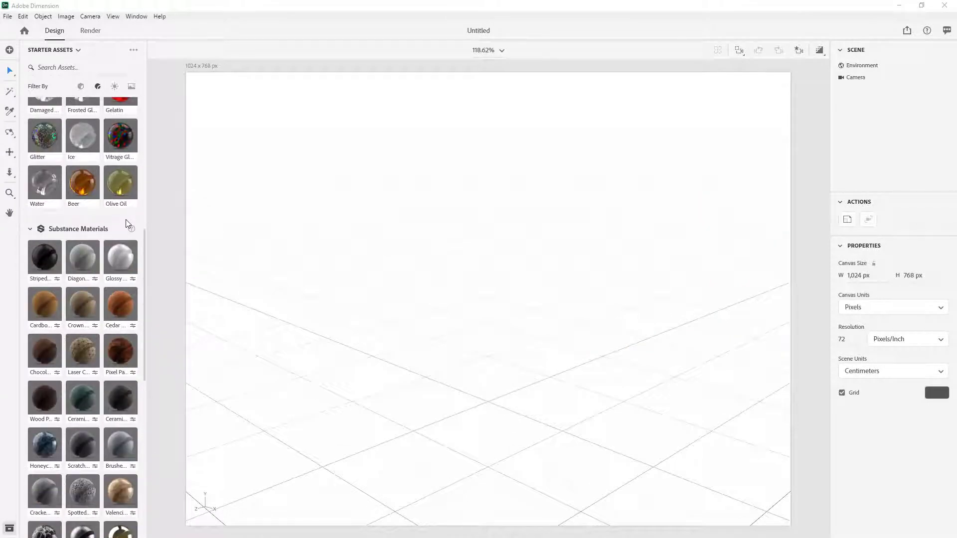
scroll(126, 222, down, 3)
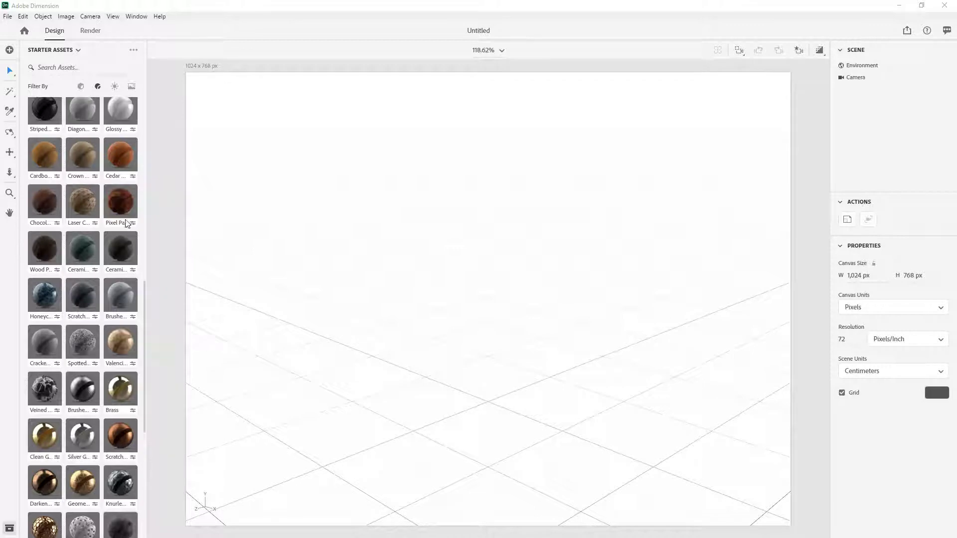
scroll(91, 177, up, 12)
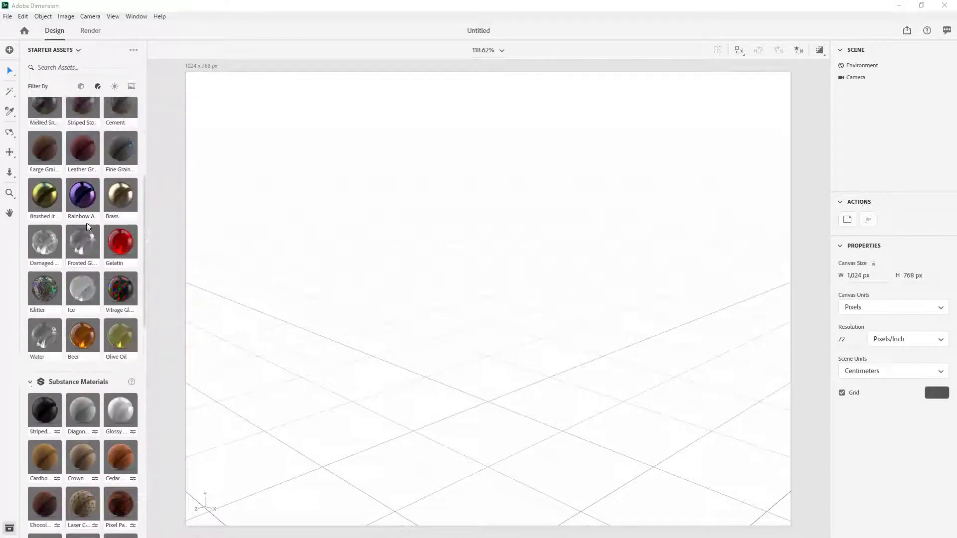
click(9, 50)
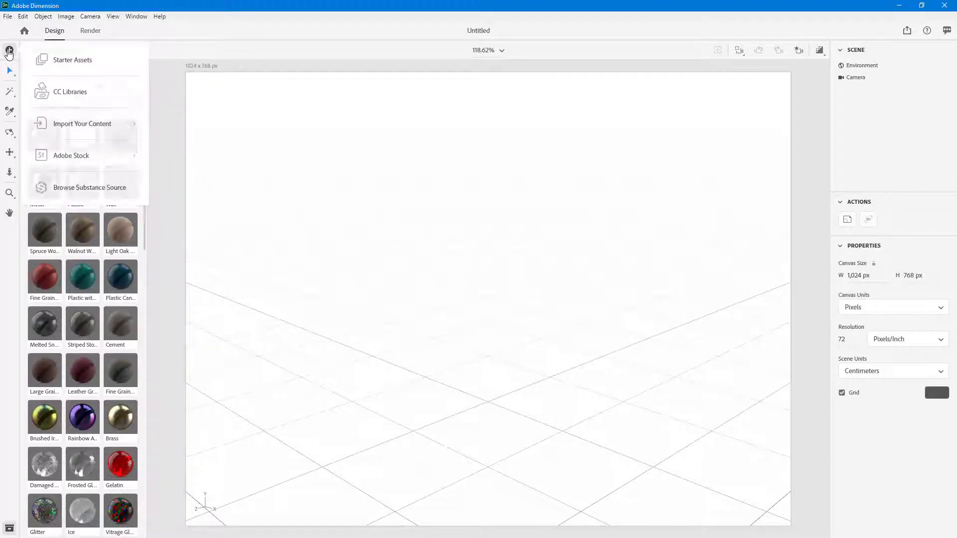
click(90, 188)
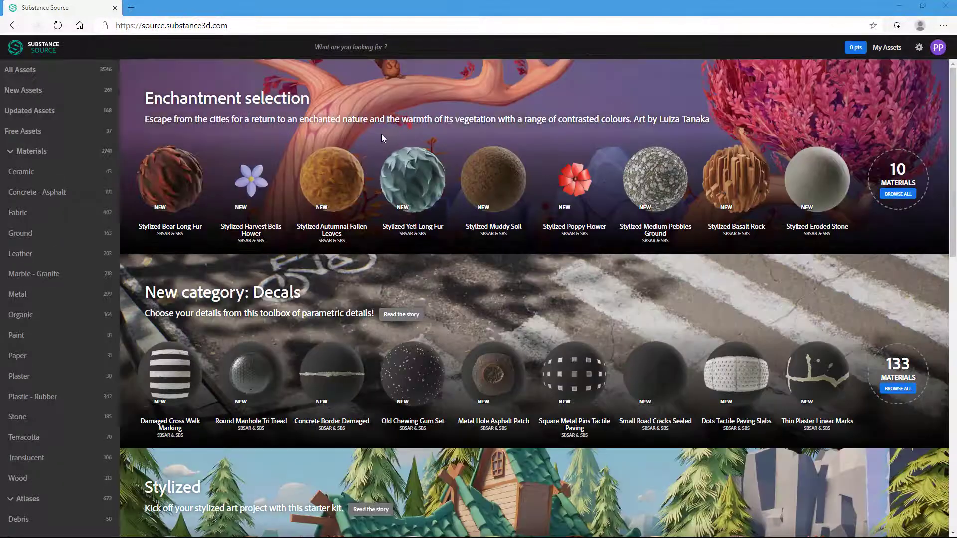
Look over the Enchantment selection, Decals and Stylized featured collections and the category list on the loaded home page
mouse_move(656, 219)
mouse_move(187, 177)
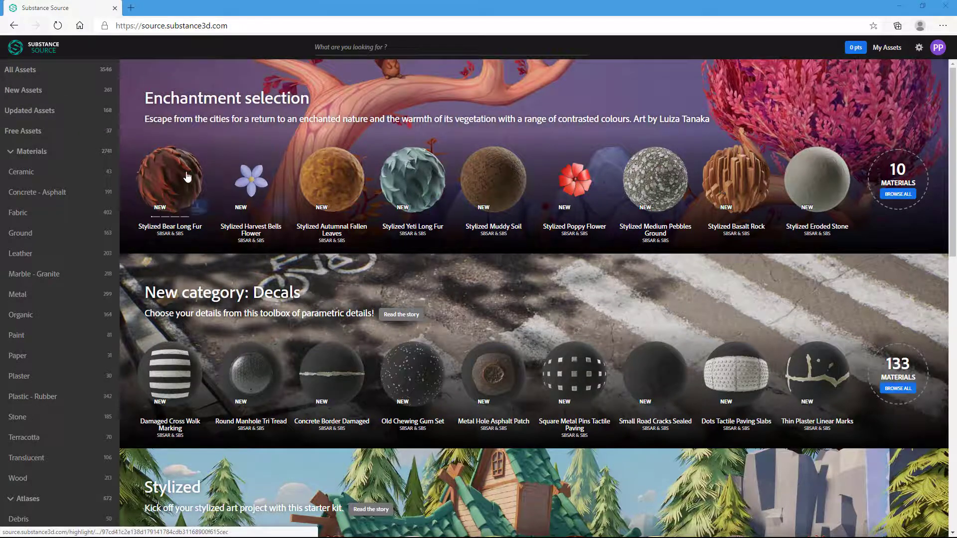
mouse_move(752, 218)
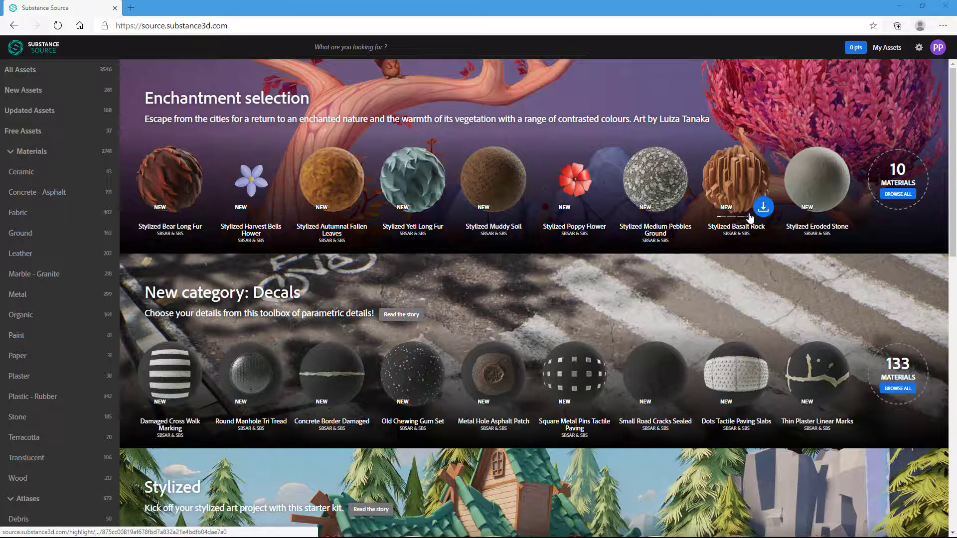
mouse_move(808, 187)
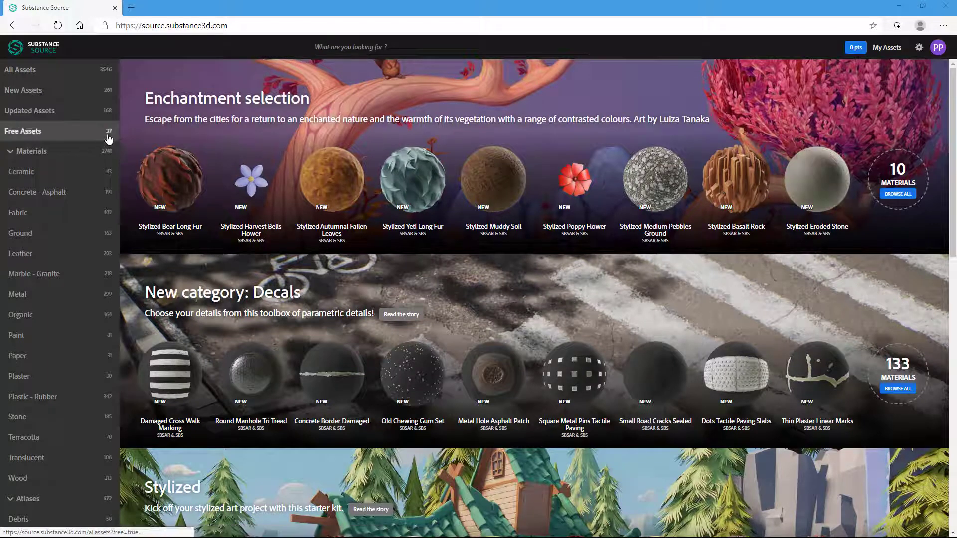
scroll(64, 165, down, 15)
scroll(46, 299, up, 15)
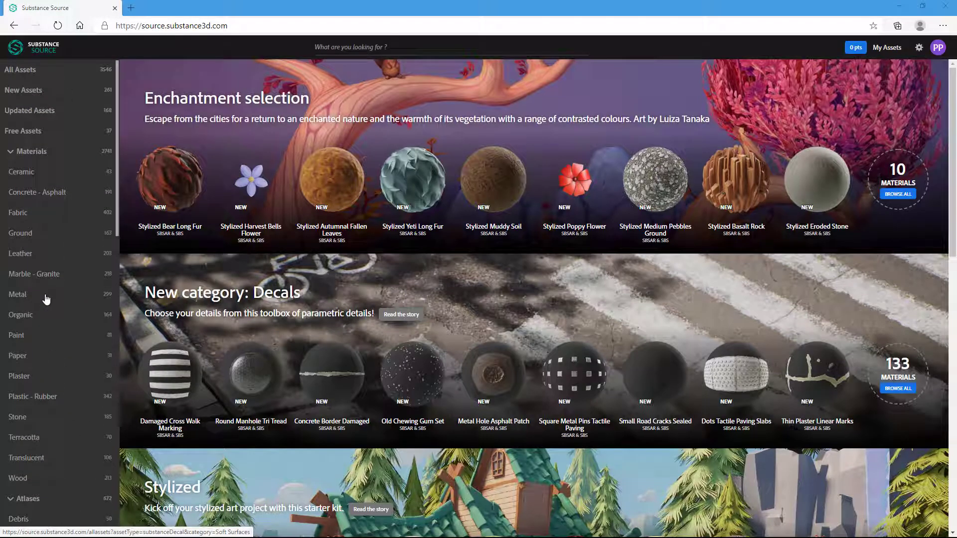
Filter to Free Assets, find Stylized Lava Cracked, and download its stylized_lava_cracked.sbsar file
click(48, 132)
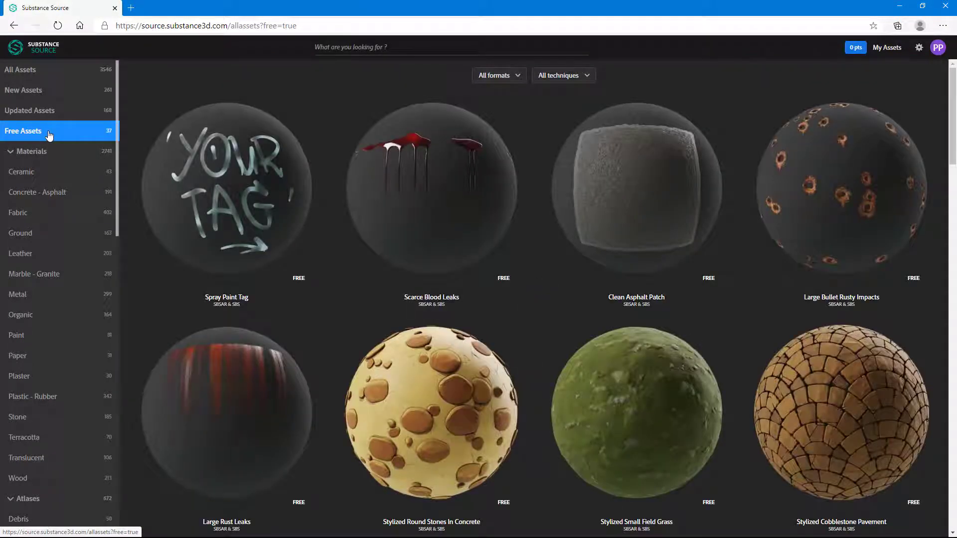
scroll(432, 171, down, 12)
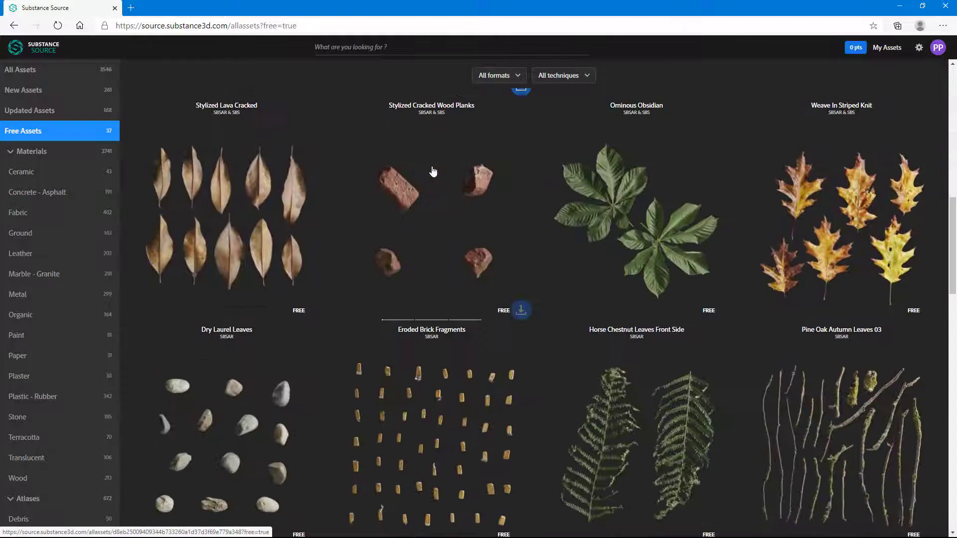
scroll(433, 172, up, 9)
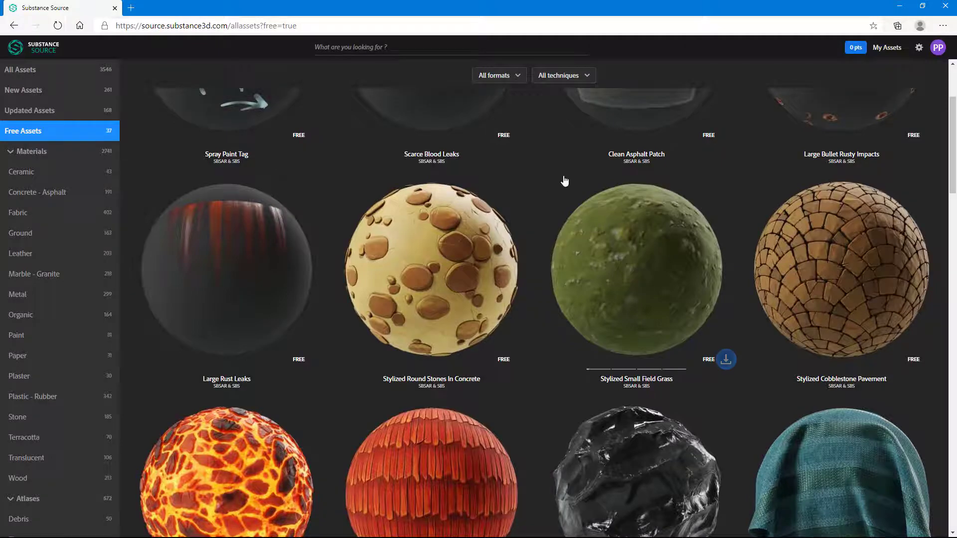
scroll(565, 181, down, 15)
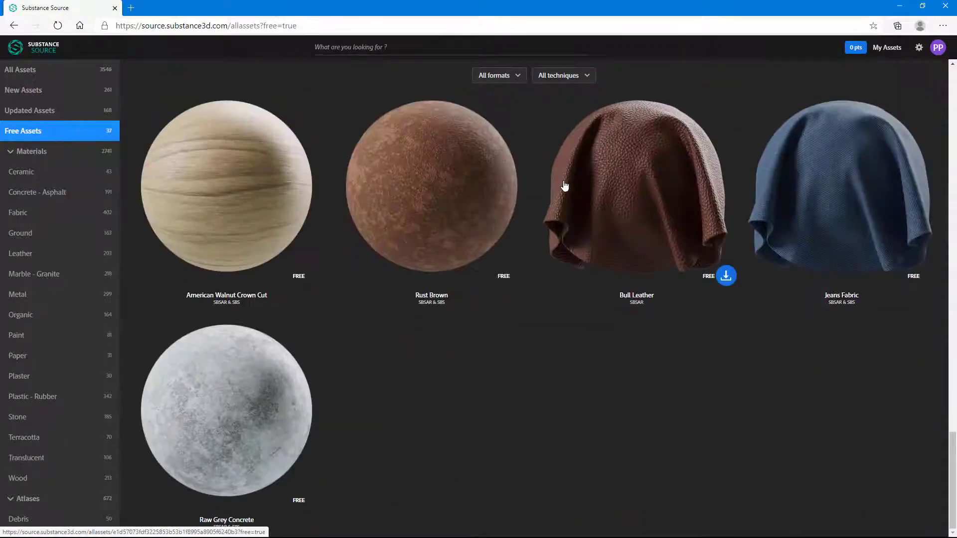
scroll(571, 250, up, 10)
scroll(569, 252, down, 4)
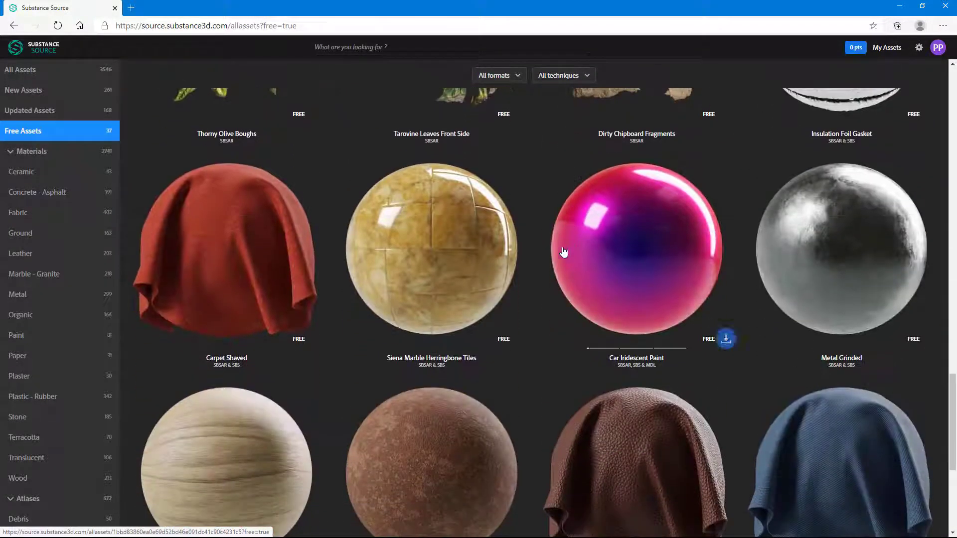
scroll(473, 262, up, 20)
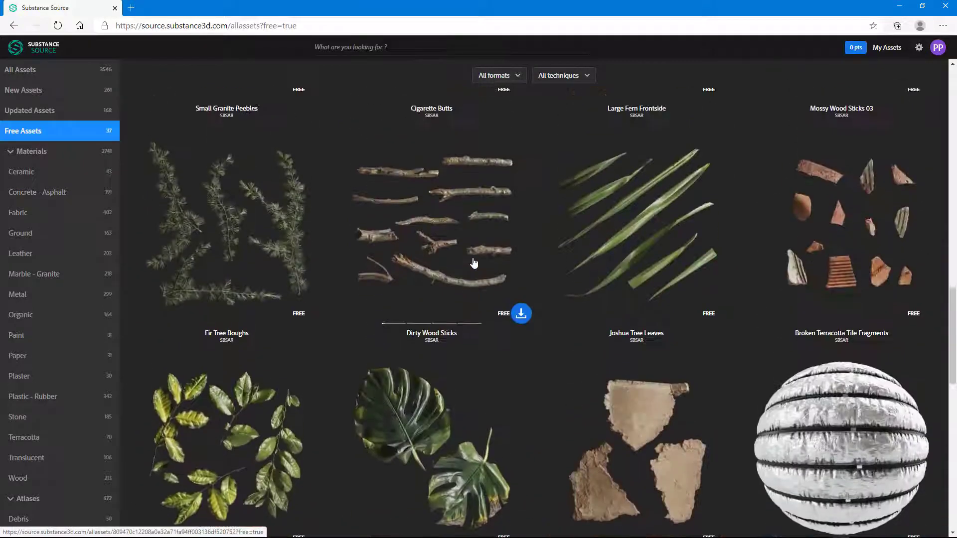
scroll(473, 260, up, 4)
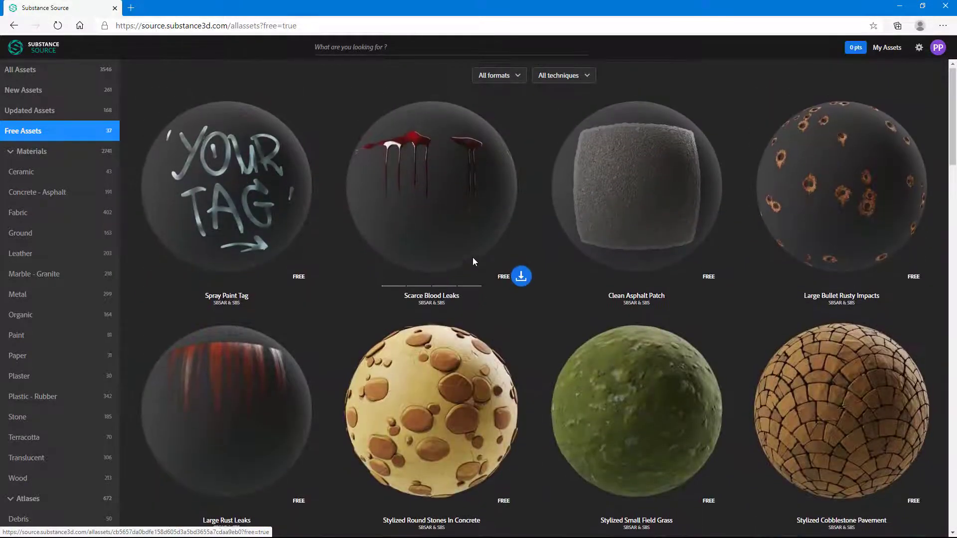
scroll(499, 267, down, 6)
scroll(615, 312, up, 4)
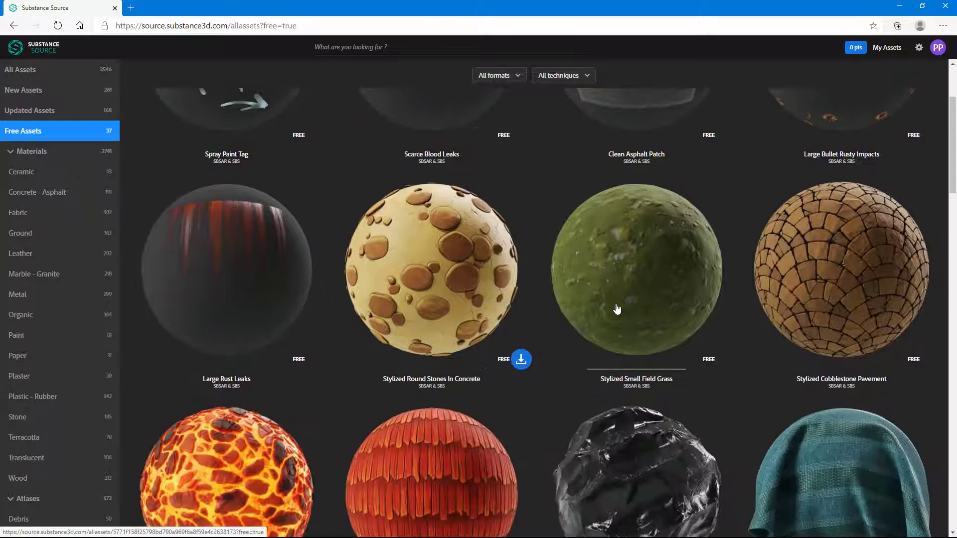
scroll(579, 323, down, 6)
scroll(273, 394, up, 3)
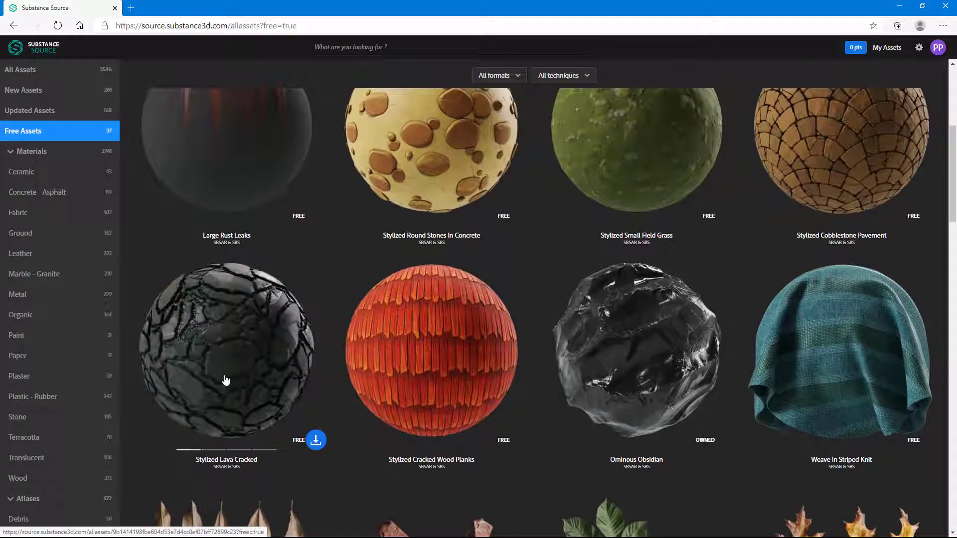
click(316, 442)
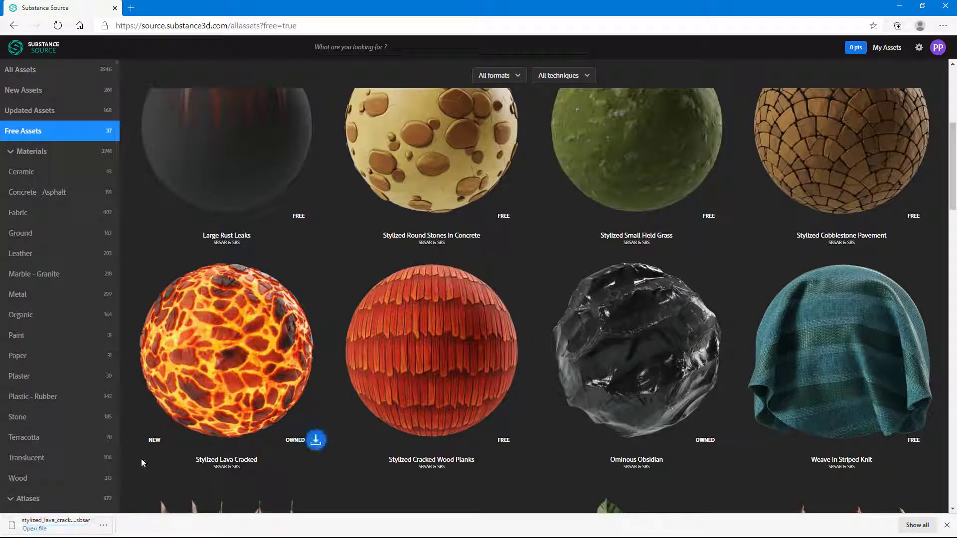
Return to Adobe Dimension and switch the Starter Assets panel from materials to basic shapes
key(alt+Tab)
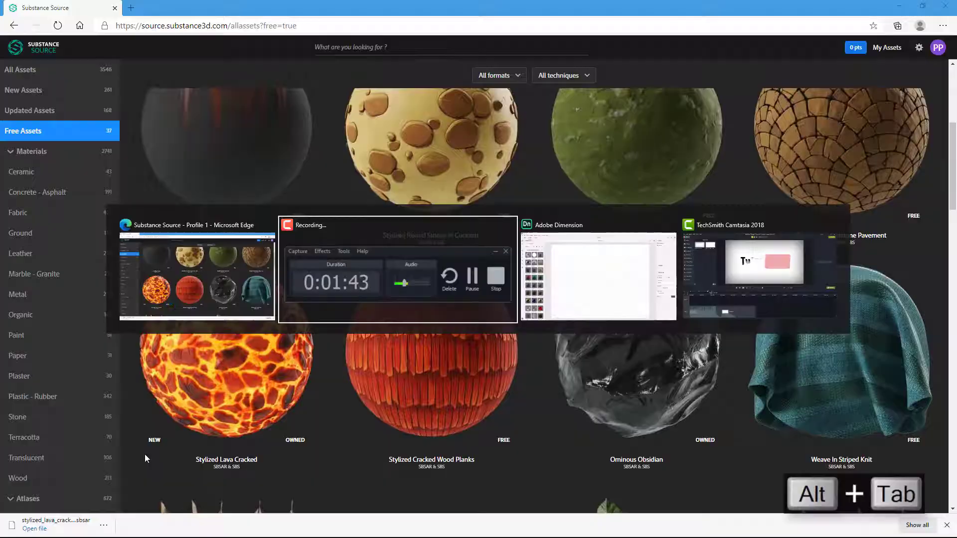
key(alt+Tab)
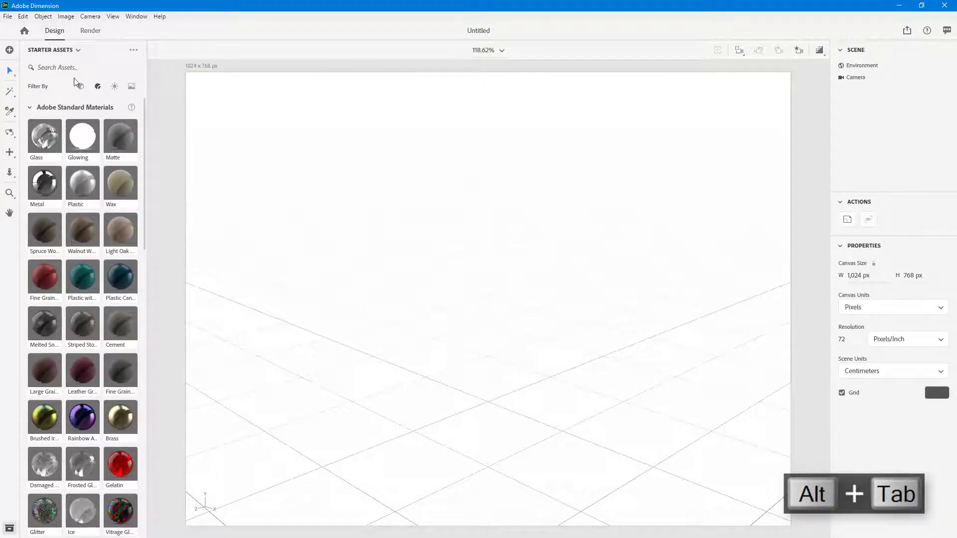
click(35, 108)
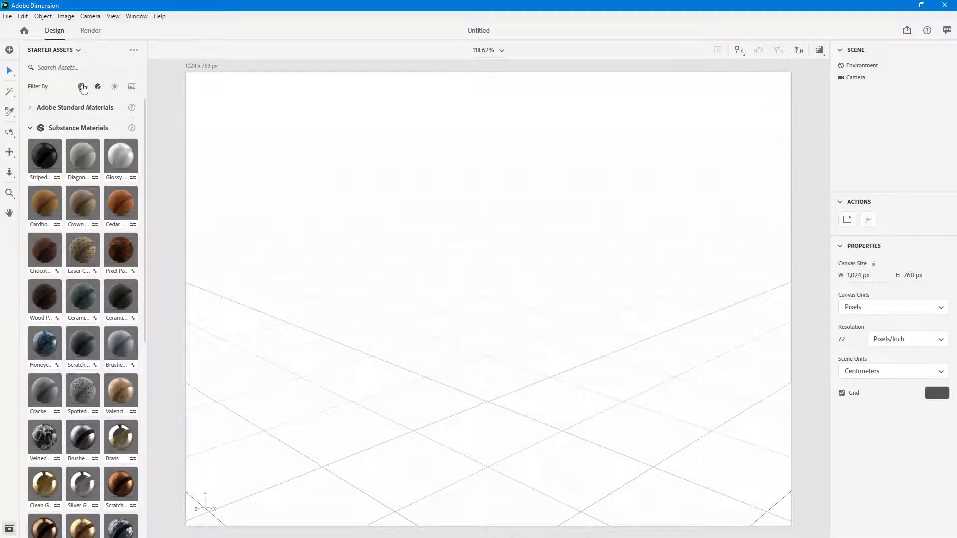
click(81, 87)
Swap the sphere for a 10 cm radius, 20 cm tall cylinder and zoom in on it
click(120, 137)
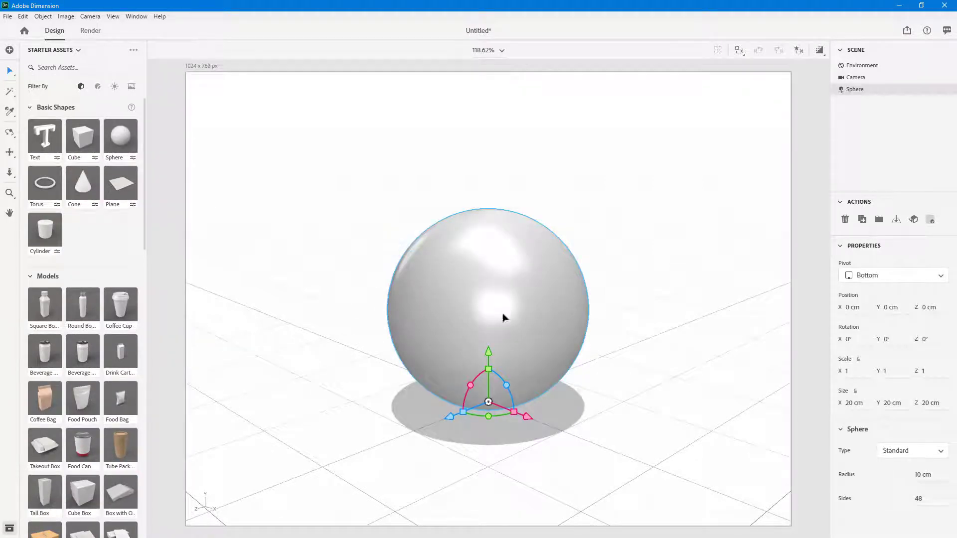
key(Delete)
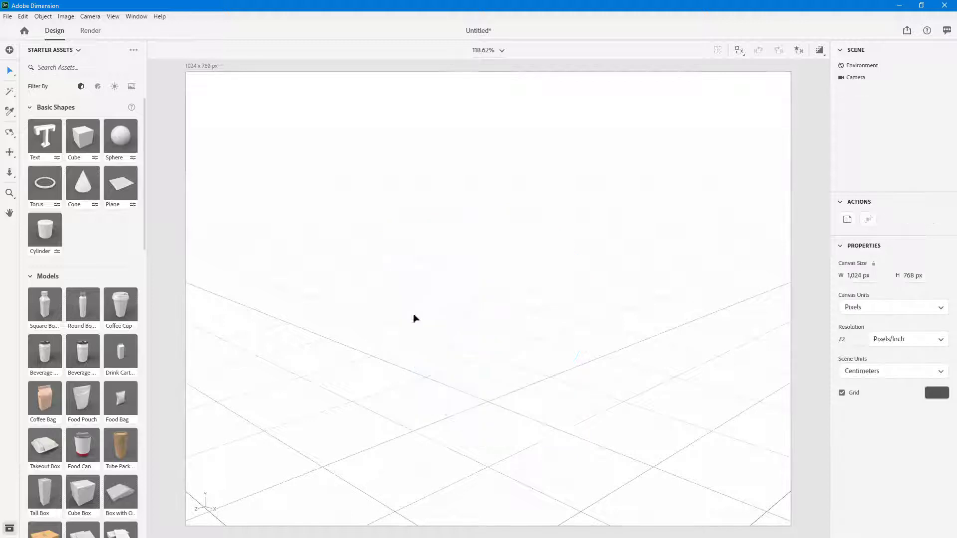
click(53, 233)
scroll(648, 285, up, 5)
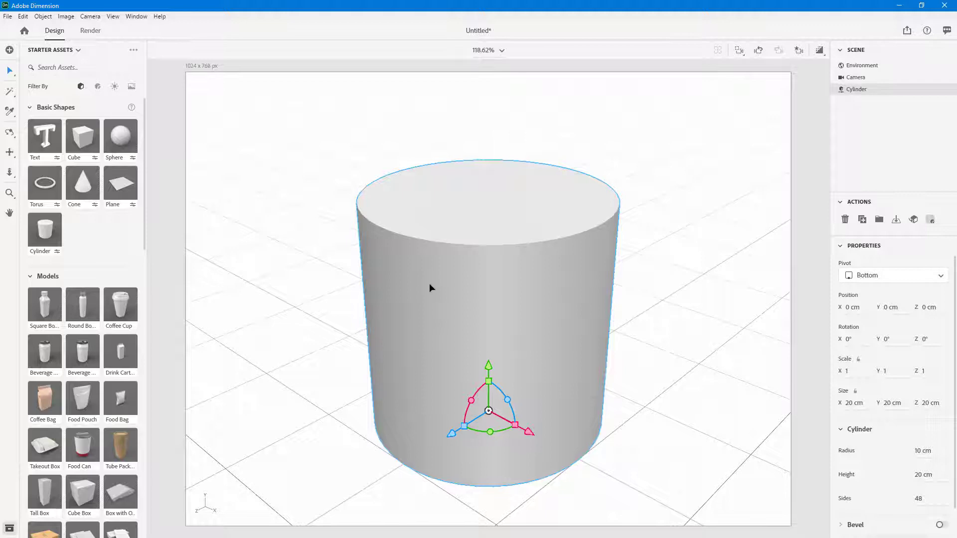
Place stylized_lava_cracked.sbsar from Downloads onto the cylinder with File > Import > Place Material on Selection
click(8, 18)
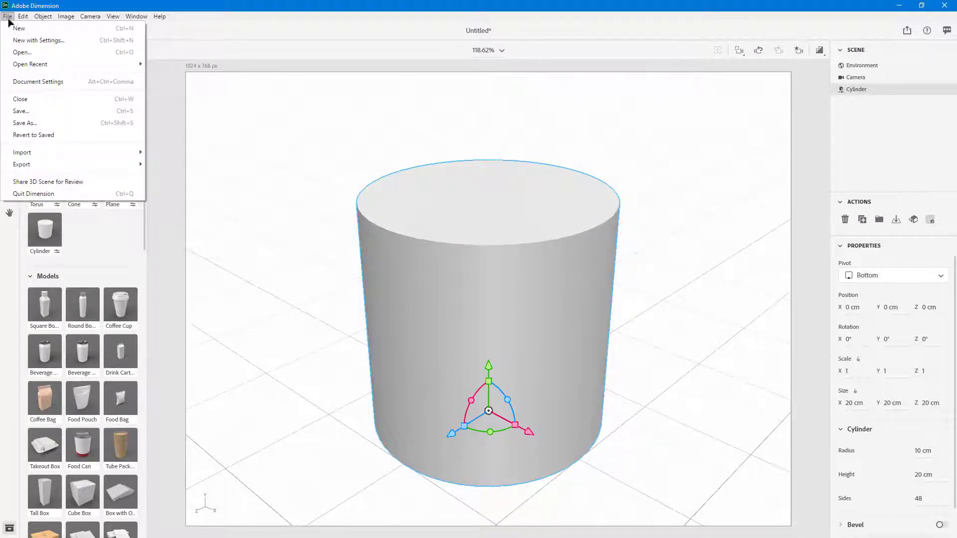
mouse_move(79, 153)
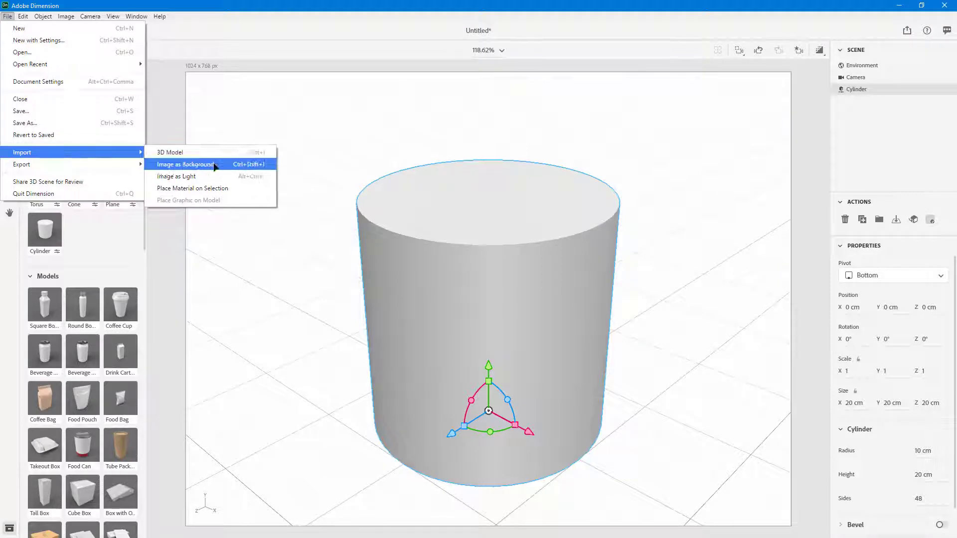
click(219, 193)
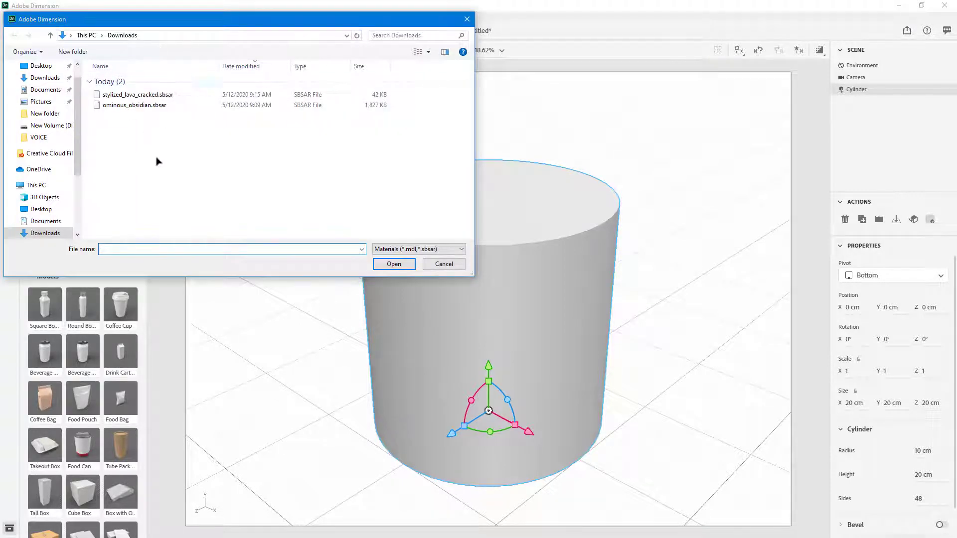
mouse_move(145, 19)
mouse_down()
mouse_move(145, 38)
mouse_move(144, 18)
mouse_up()
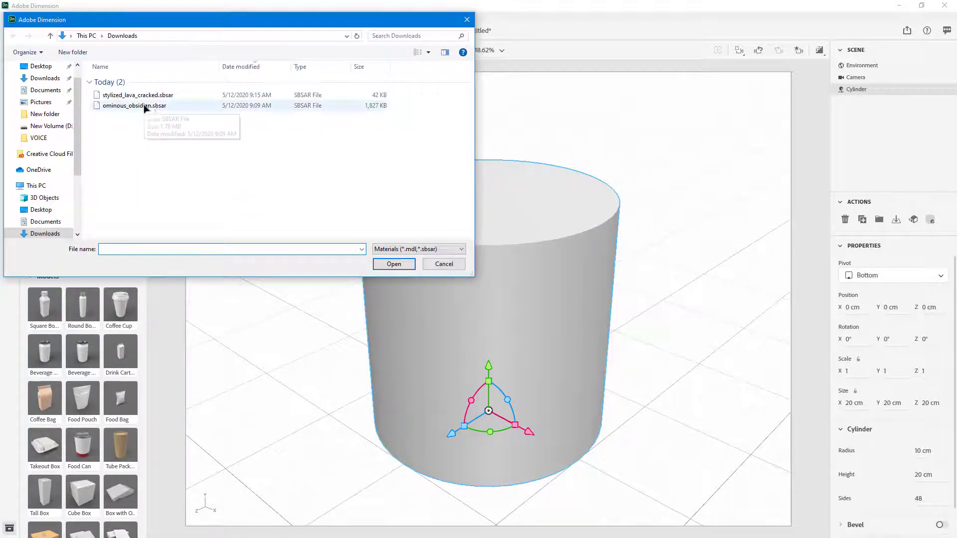
click(129, 98)
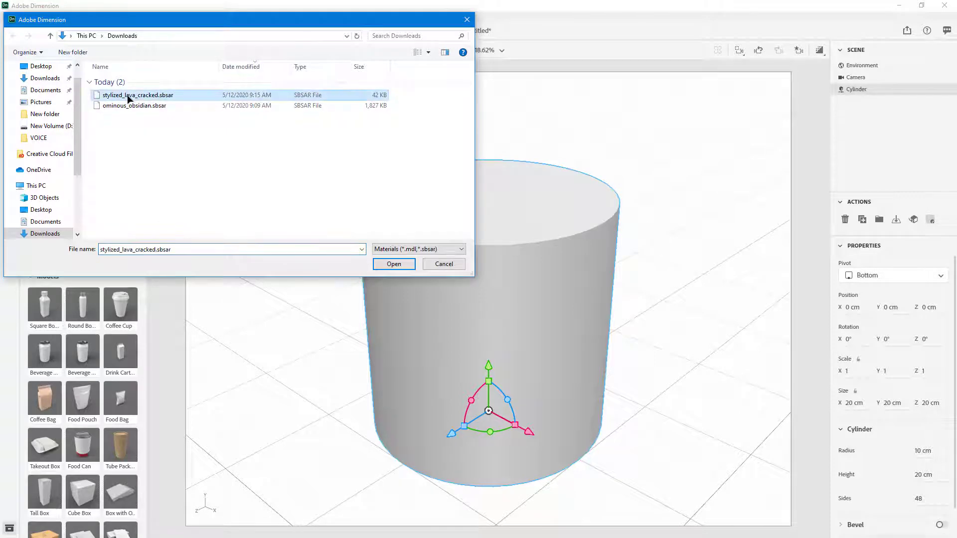
click(404, 265)
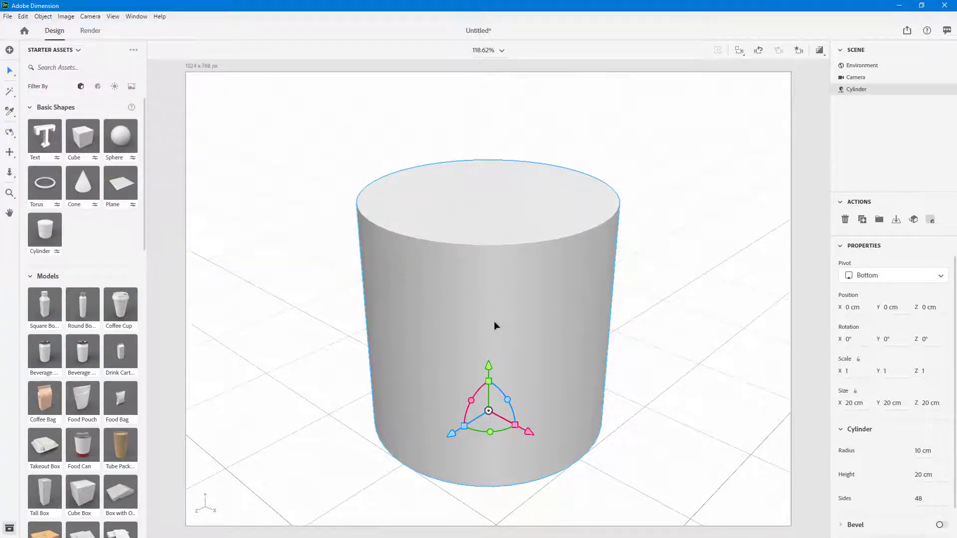
Try dark and white Lava Colors, then set it to bright orange (RGB 255, 99, 3)
right_drag(666, 278, 711, 320)
scroll(669, 267, up, 5)
scroll(668, 289, down, 3)
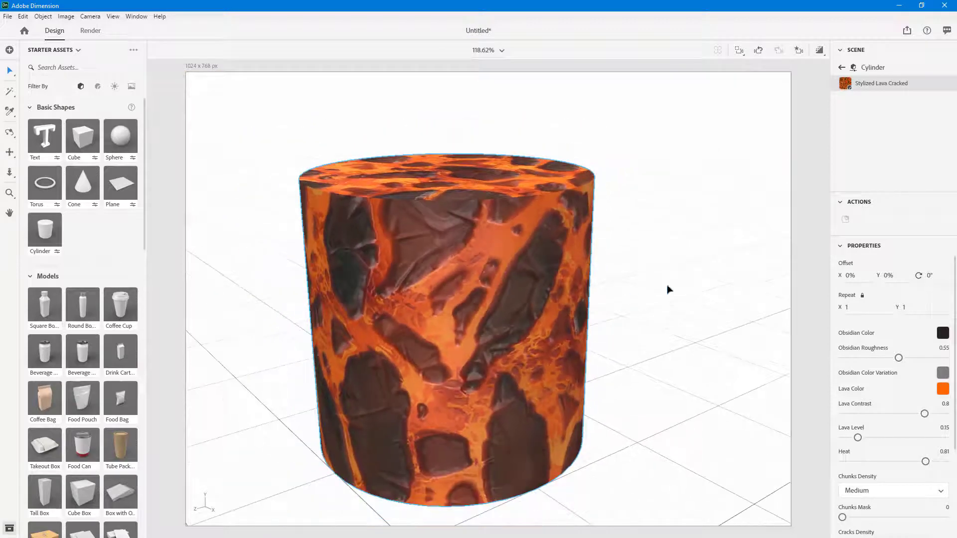
click(943, 389)
drag(882, 383, 924, 315)
click(874, 408)
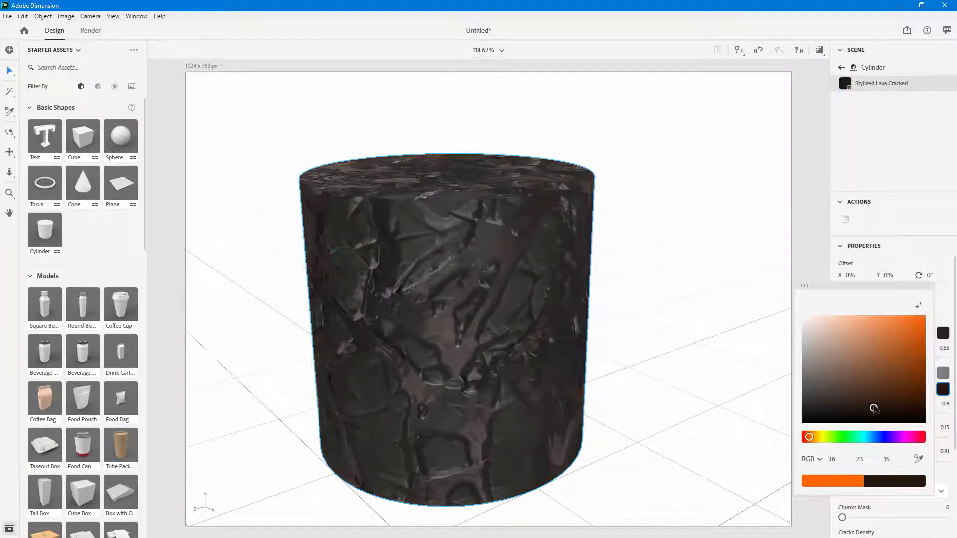
click(803, 318)
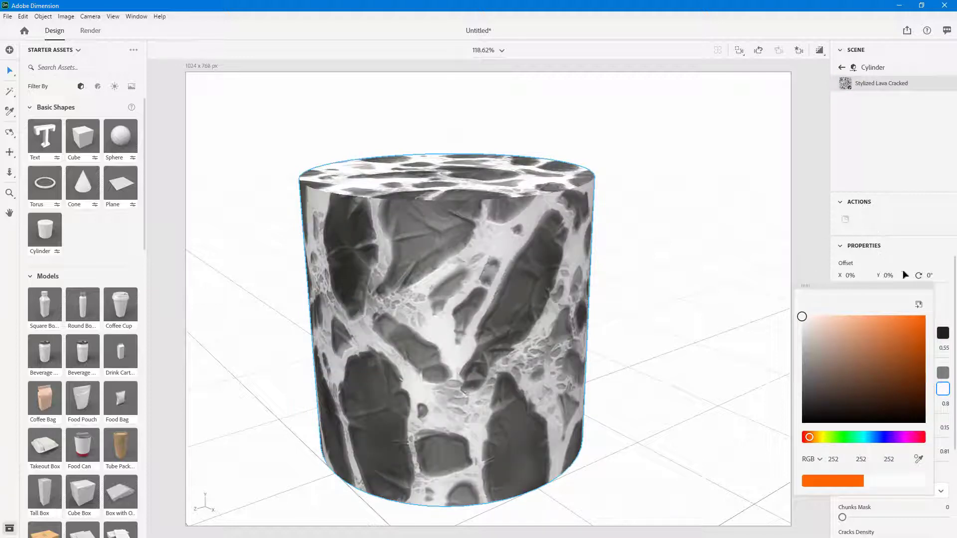
drag(878, 388, 925, 306)
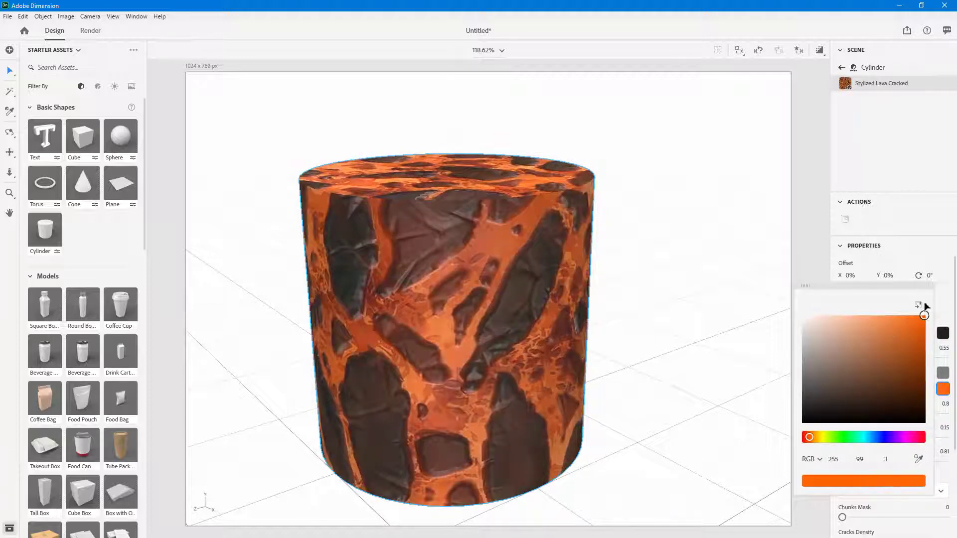
click(949, 293)
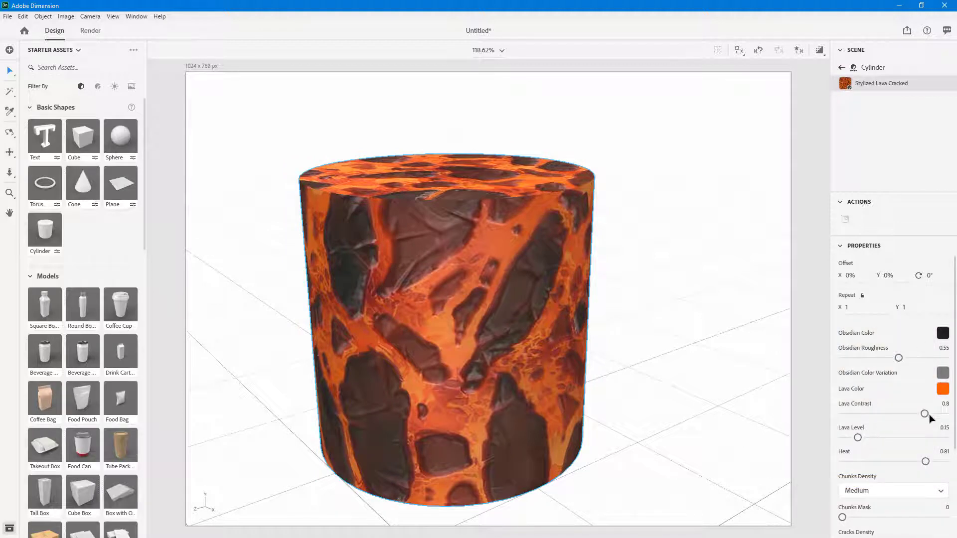
Set Lava Contrast to 1, Lava Level to 0.39 and Heat to 0.7
drag(926, 414, 945, 414)
mouse_move(859, 437)
mouse_down()
mouse_move(954, 437)
mouse_move(861, 438)
mouse_up()
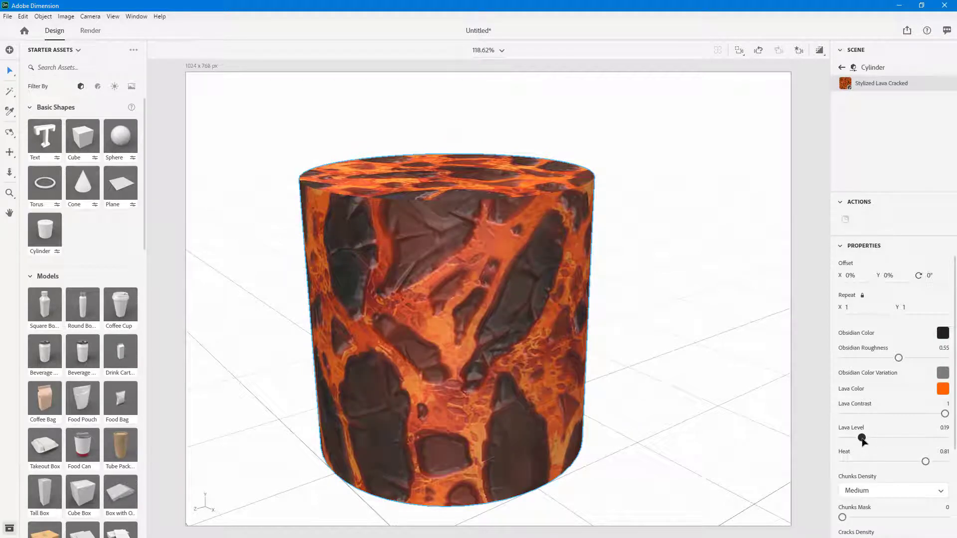
mouse_move(920, 463)
mouse_down()
mouse_move(842, 473)
mouse_move(915, 464)
mouse_move(905, 447)
mouse_move(897, 470)
mouse_move(922, 470)
mouse_up()
Under Technical parameters, set Luminosity to 0.56 and Contrast to 0.33, leaving Hue Shift at 0
scroll(887, 450, down, 3)
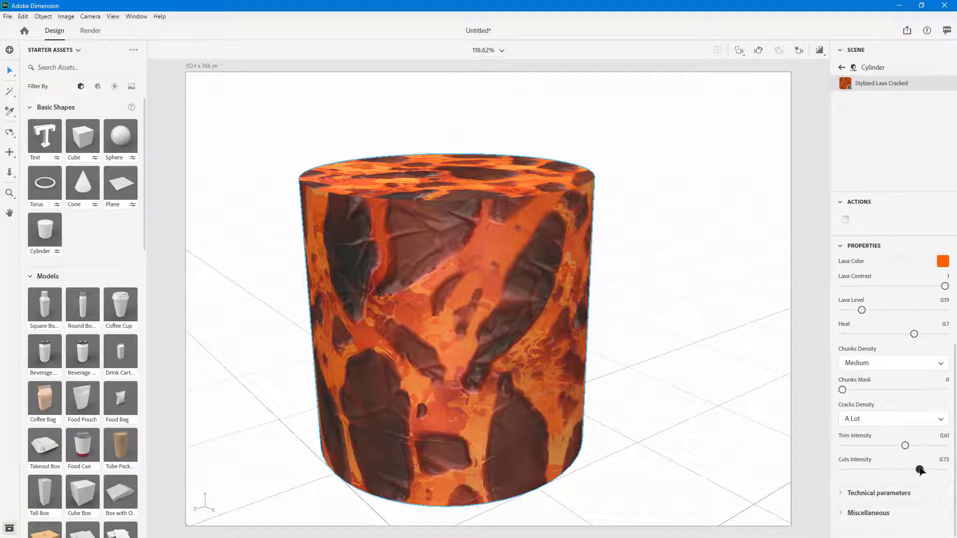
click(842, 494)
scroll(903, 411, down, 3)
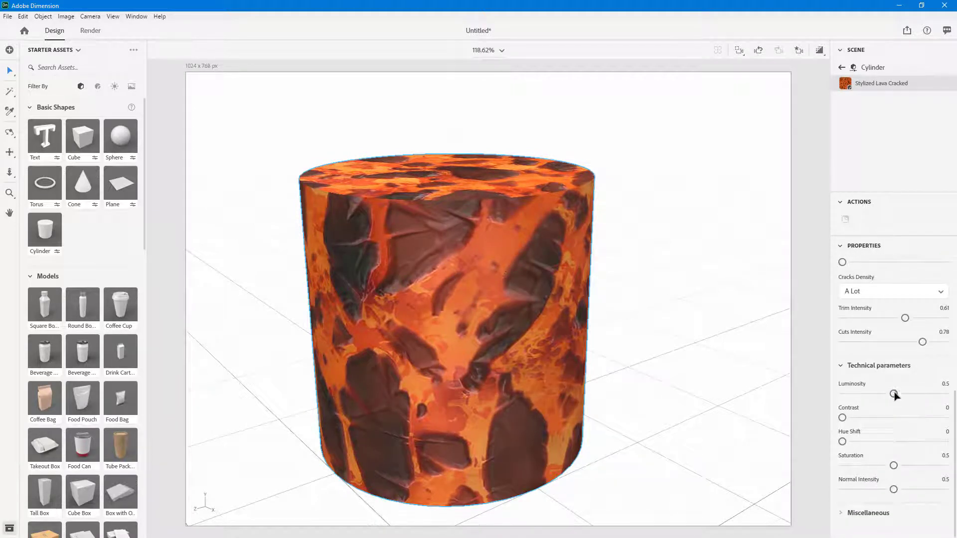
mouse_move(894, 395)
mouse_down()
mouse_move(913, 394)
mouse_move(901, 396)
mouse_up()
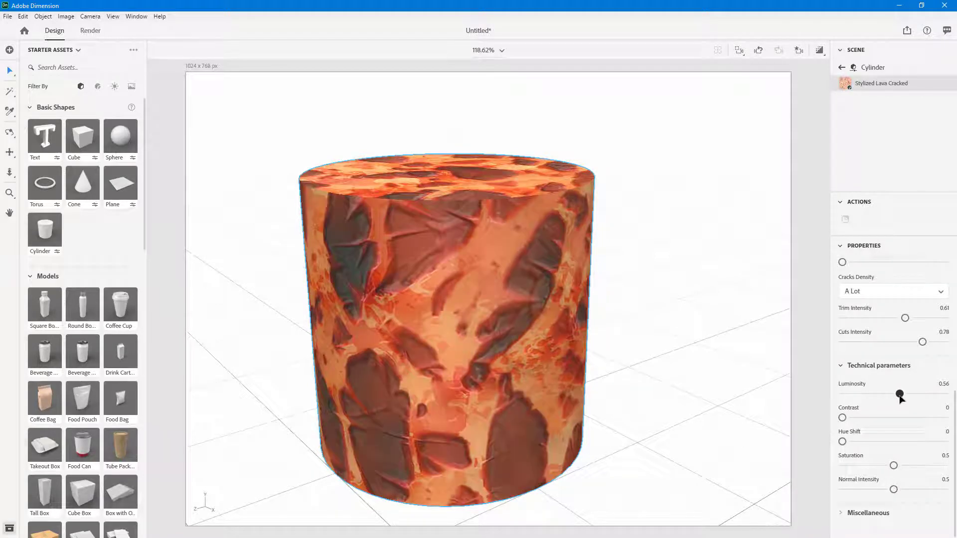
drag(870, 424, 843, 442)
Under Miscellaneous, set the texture Resolution to 512px and check the detail
click(840, 513)
scroll(877, 481, down, 2)
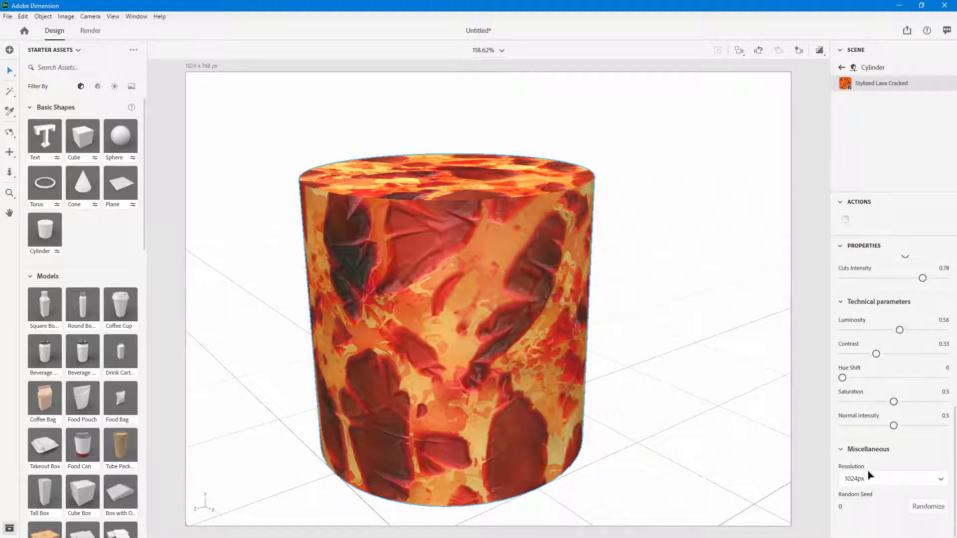
click(885, 479)
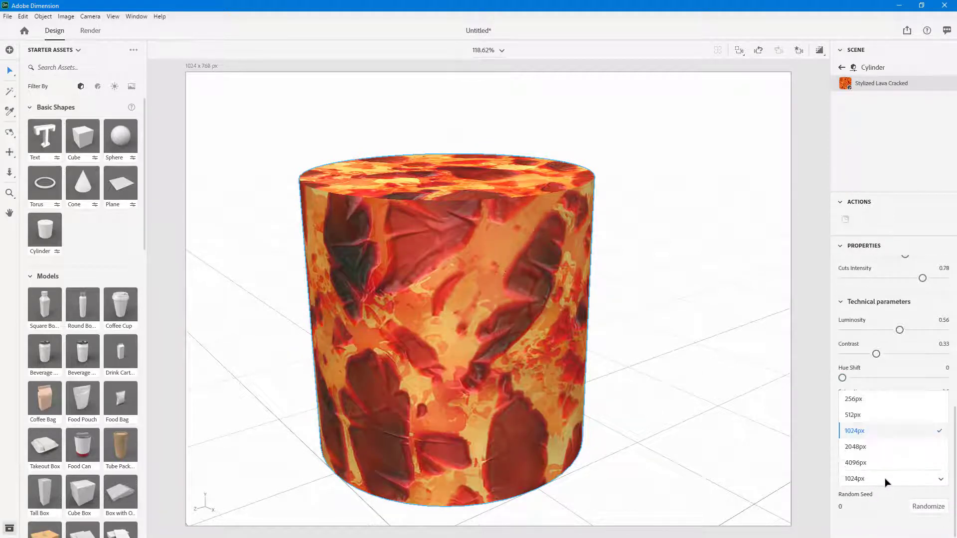
click(865, 419)
scroll(650, 329, up, 5)
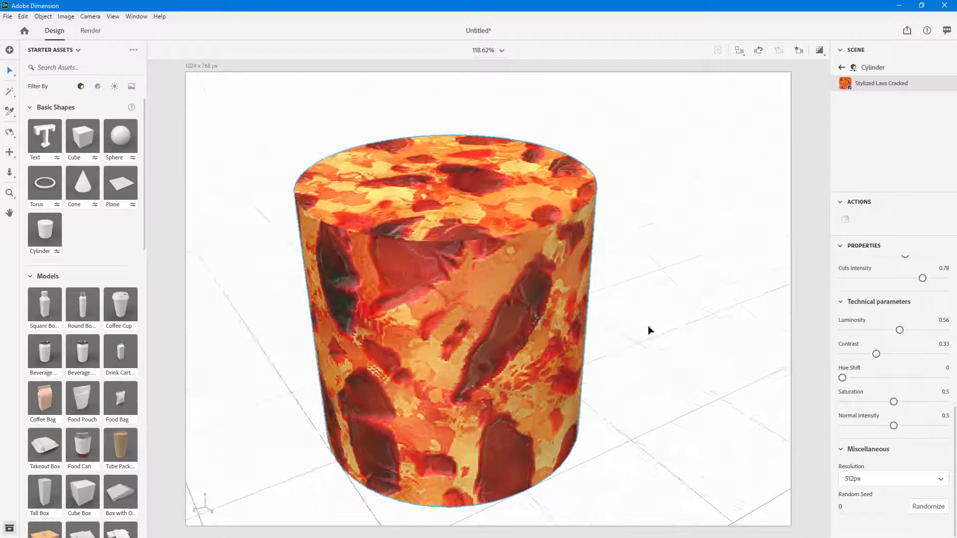
scroll(477, 309, up, 2)
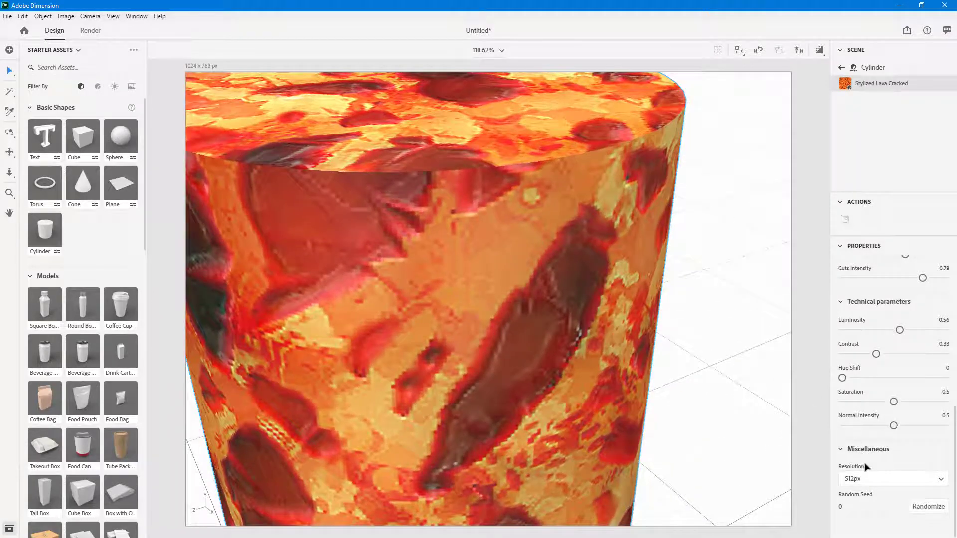
Change the Resolution to 2048px and view the sharper cylinder from above
click(868, 479)
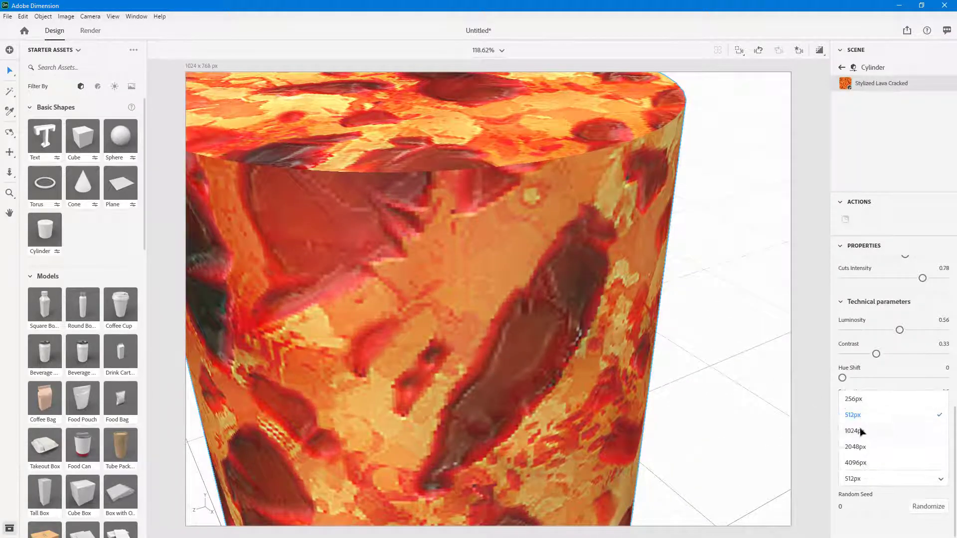
click(858, 447)
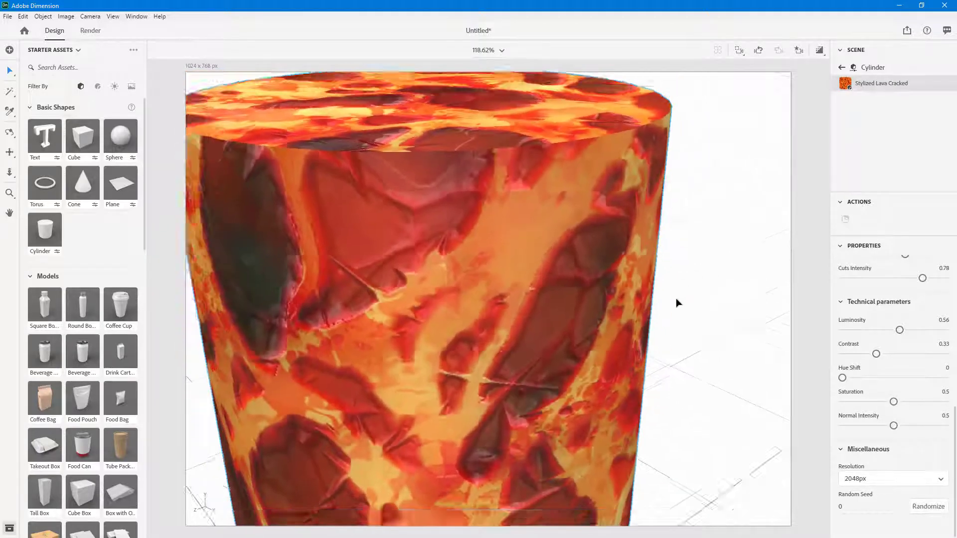
scroll(676, 303, down, 3)
middle_drag(677, 301, 685, 392)
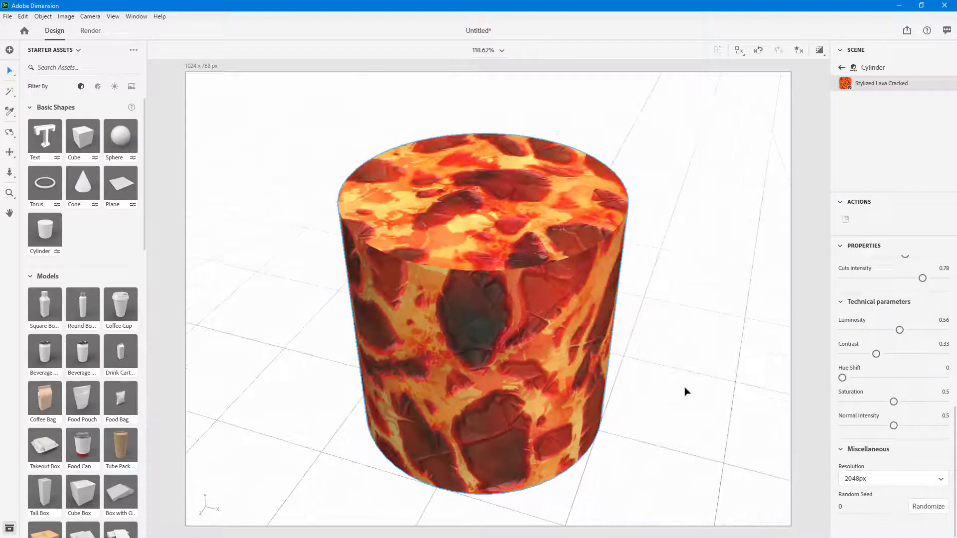